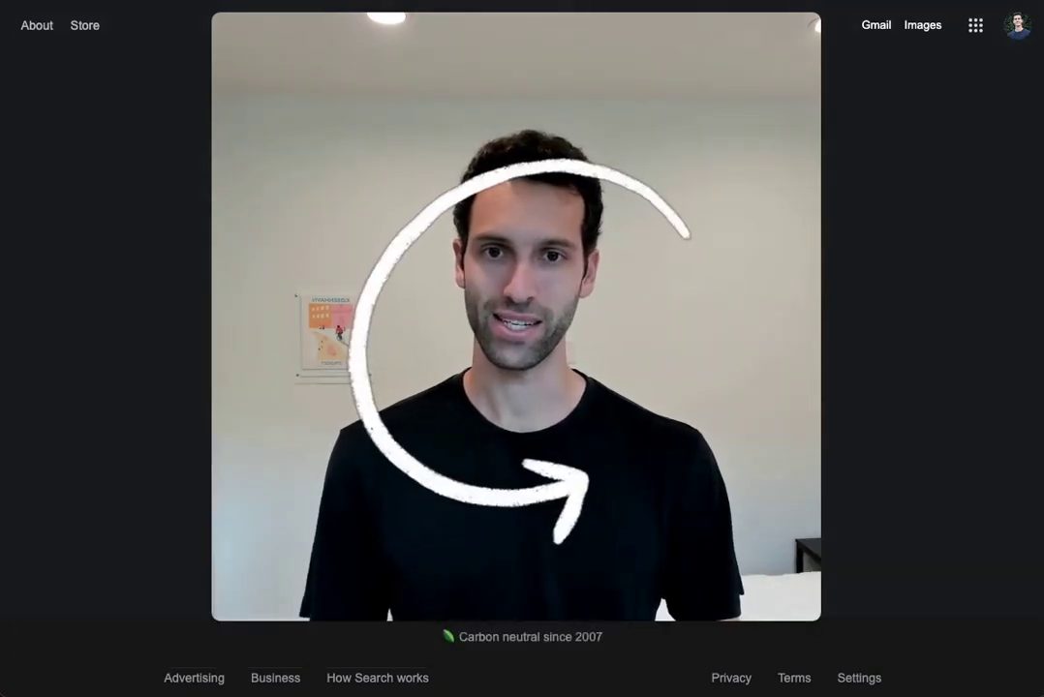
# Search Google for 'best things to do in new york' and scroll down to the TripAdvisor listing.
pyautogui.moveTo(349, 245)
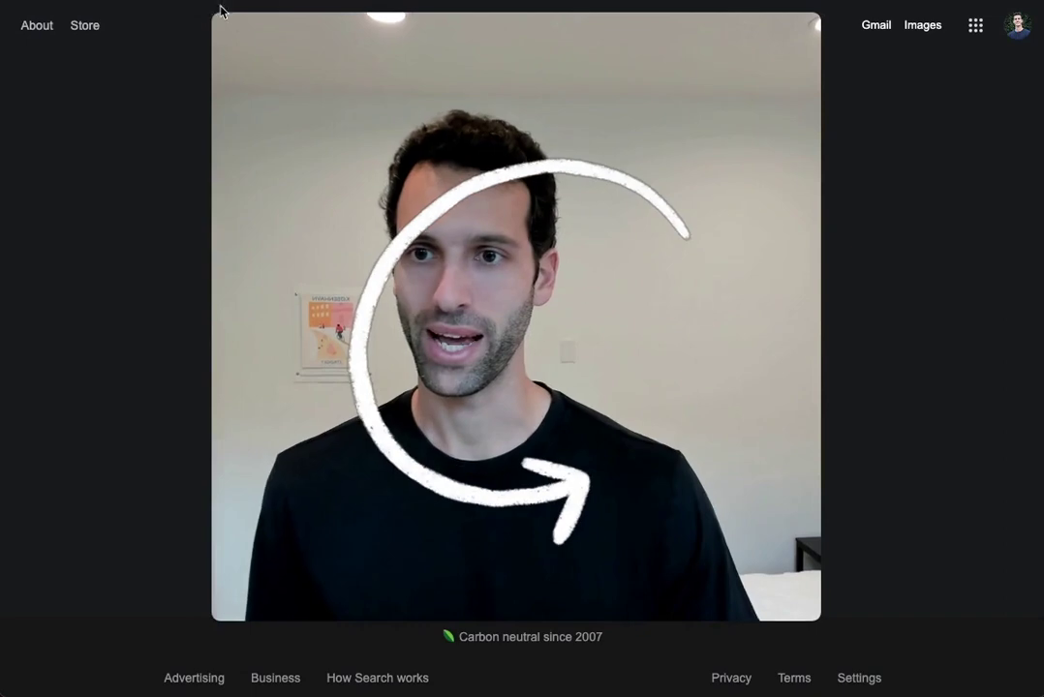
pyautogui.moveTo(212, 13); pyautogui.dragTo(712, 469)
pyautogui.moveTo(755, 509); pyautogui.dragTo(968, 573)
pyautogui.write('best things tod')
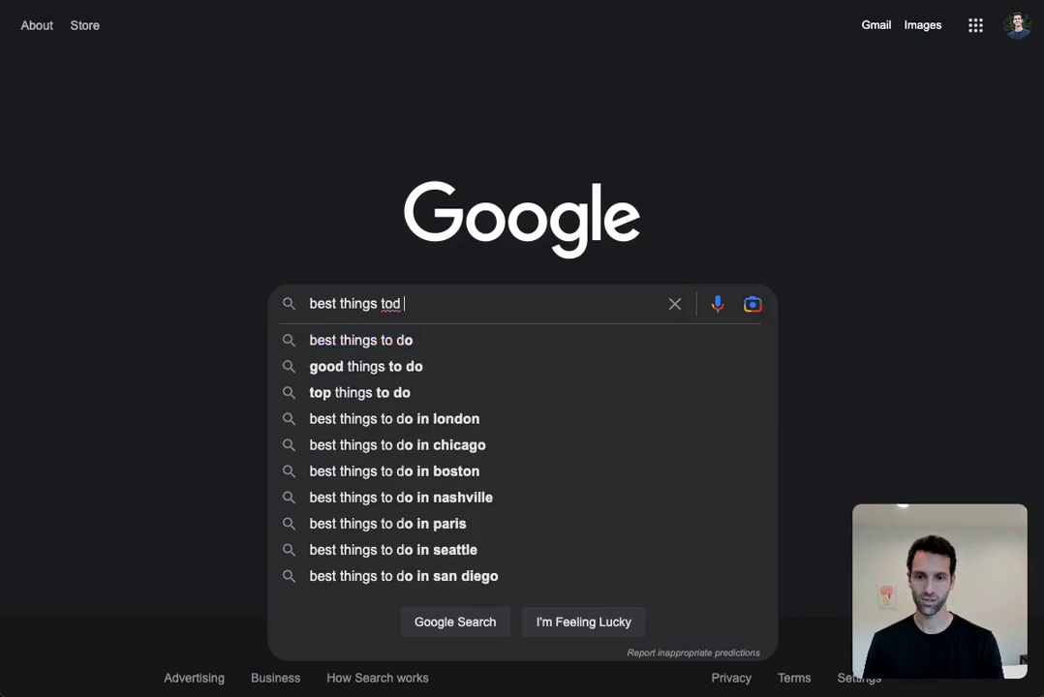
pyautogui.press('BackSpace')
pyautogui.press('BackSpace')
pyautogui.write('od')
pyautogui.press('BackSpace')
pyautogui.press('BackSpace')
pyautogui.write('do in e')
pyautogui.press('BackSpace')
pyautogui.write('new york')
pyautogui.press('Return')
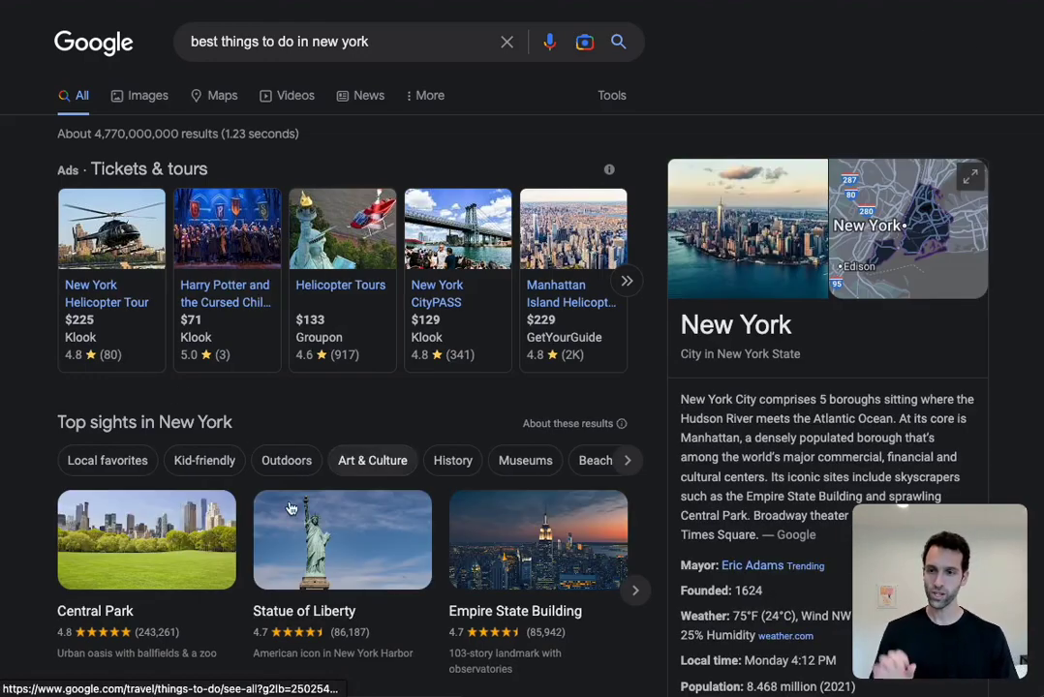
pyautogui.scroll(-1, 426, 291)
pyautogui.scroll(-5, 419, 282)
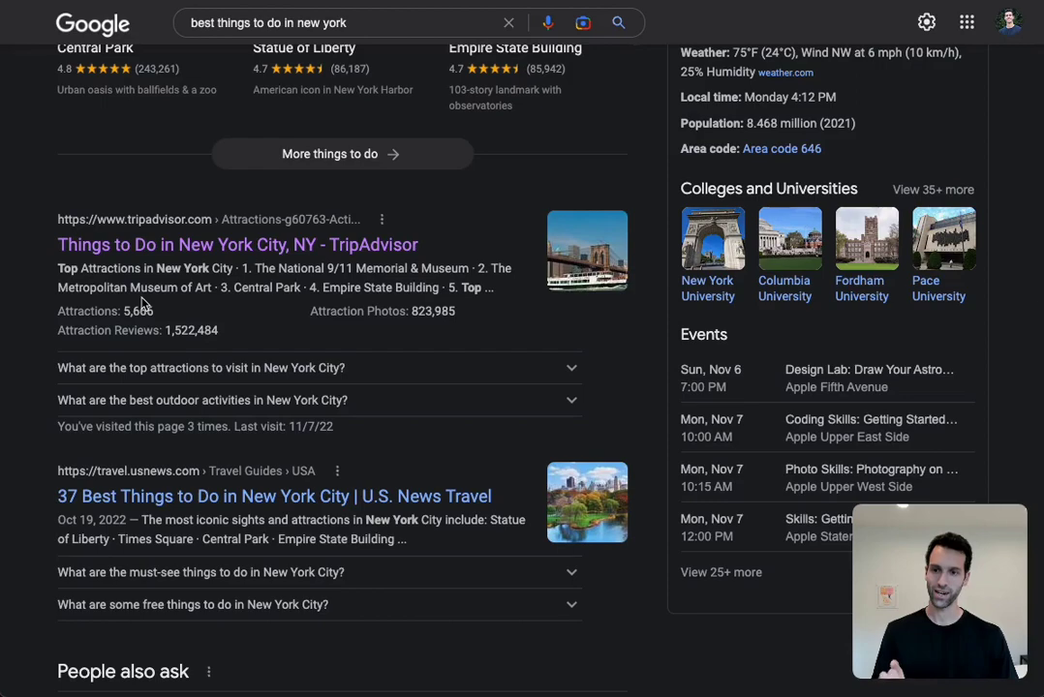
# Browse Tripadvisor's New York City things-to-do page after dismissing the sign-in prompt.
pyautogui.click(130, 249)
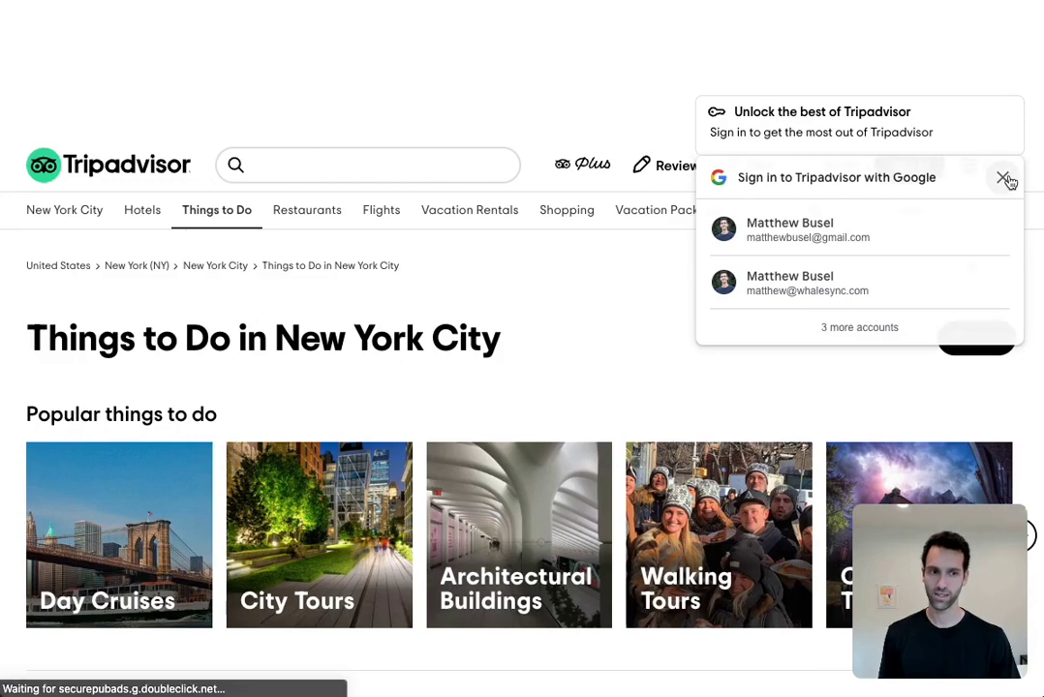
pyautogui.click(1005, 179)
pyautogui.scroll(-3, 170, 319)
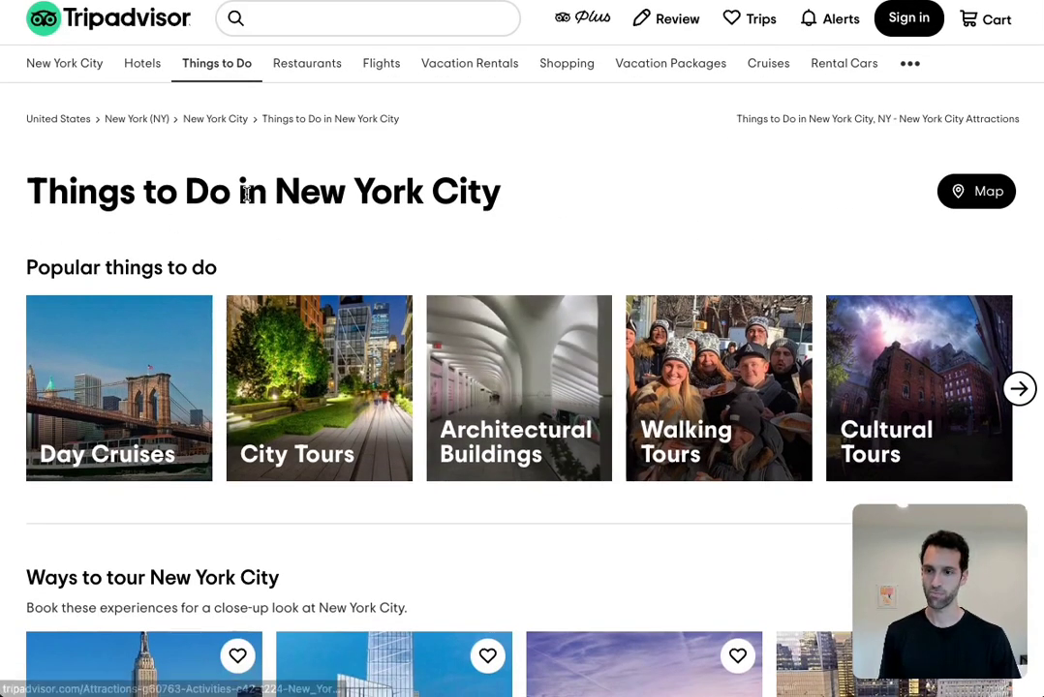
pyautogui.scroll(-3, 242, 194)
pyautogui.scroll(-5, 298, 433)
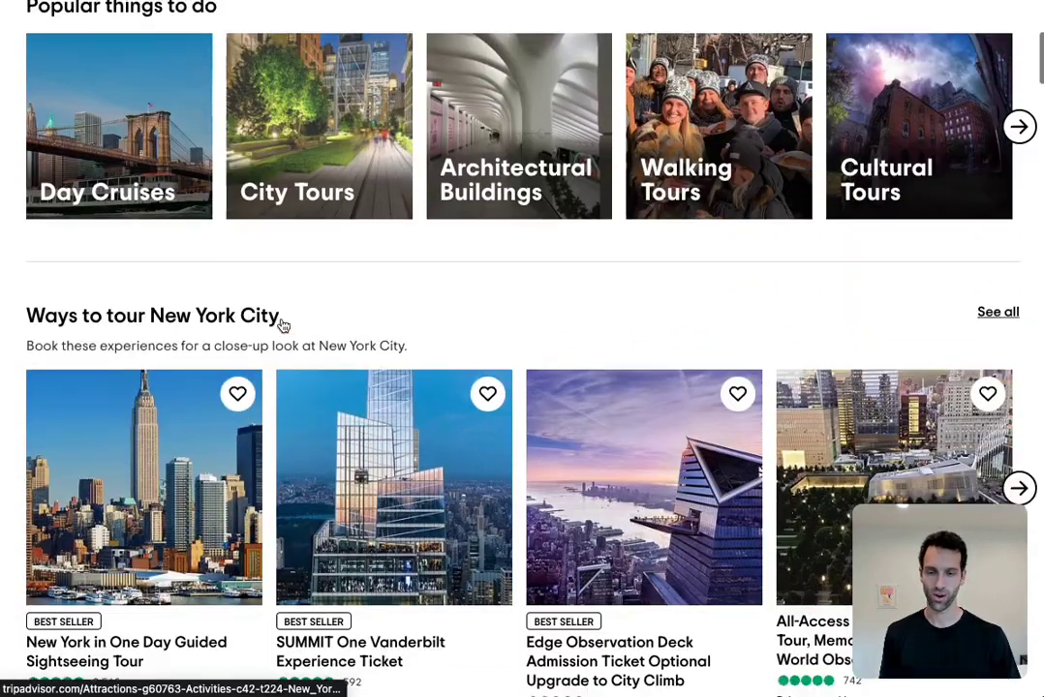
pyautogui.scroll(5, 455, 198)
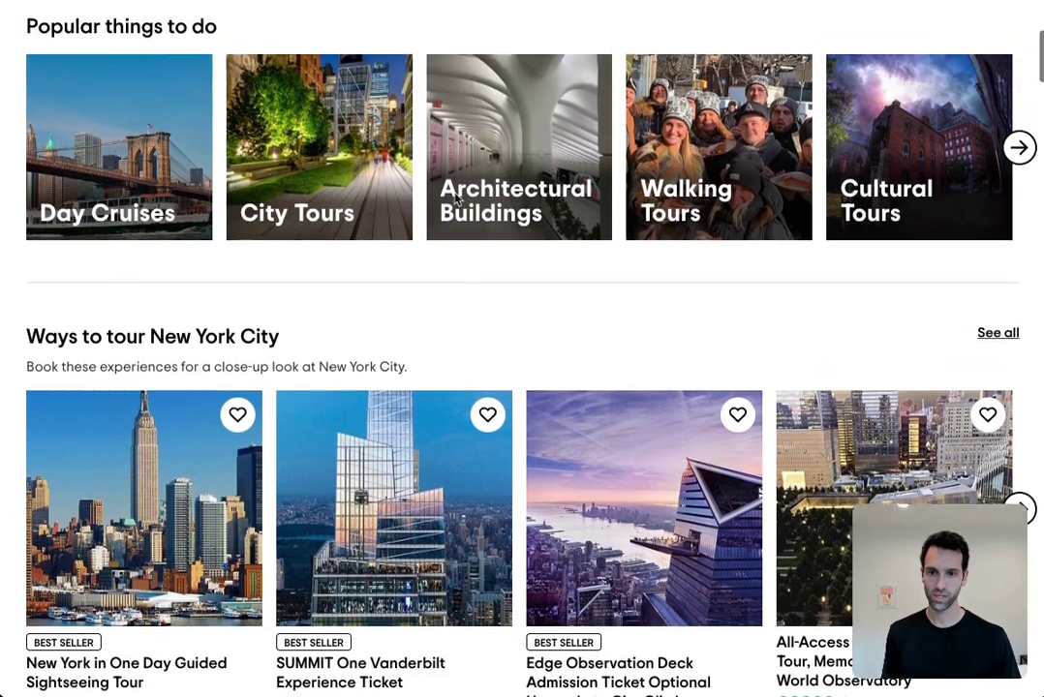
# Back in Google, search 'best things to do in seattle' and open the Tripadvisor result.
pyautogui.hotkey('alt', 'Left')
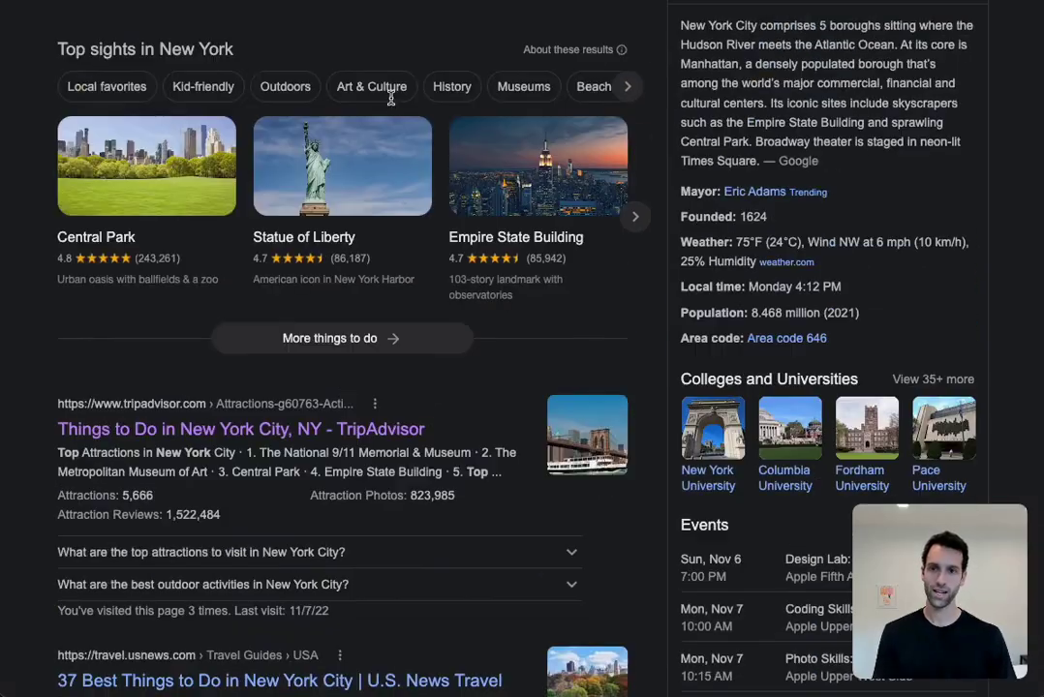
pyautogui.scroll(4, 391, 103)
pyautogui.click(425, 41)
pyautogui.press('BackSpace')
pyautogui.press('BackSpace')
pyautogui.press('BackSpace')
pyautogui.press('BackSpace')
pyautogui.press('BackSpace')
pyautogui.press('BackSpace')
pyautogui.press('BackSpace')
pyautogui.press('BackSpace')
pyautogui.write('seattle')
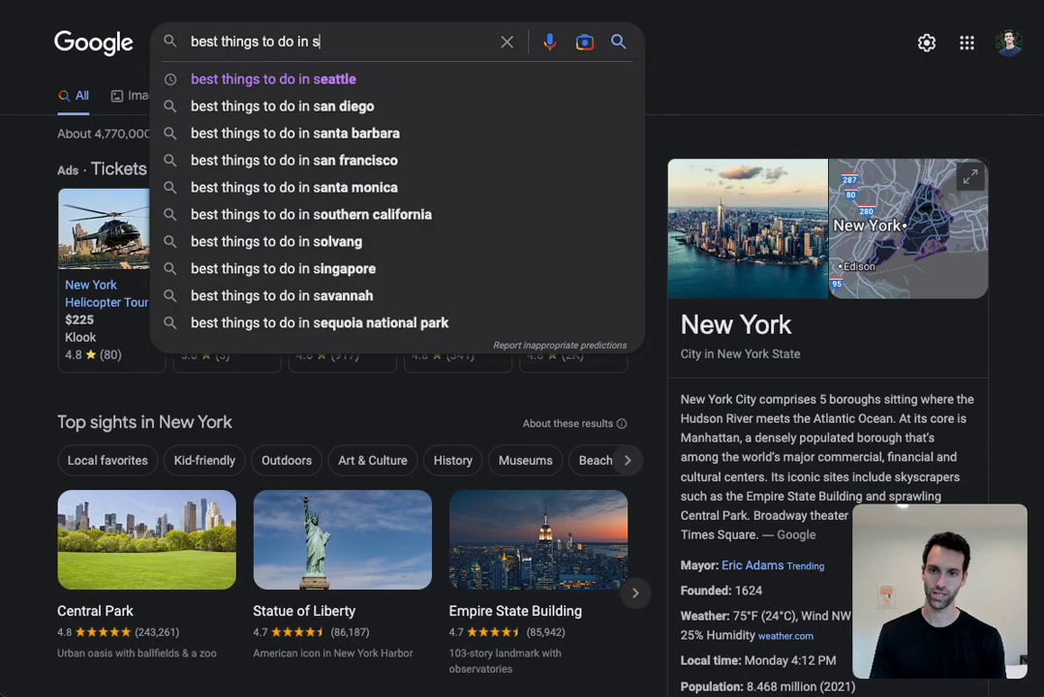
pyautogui.press('Return')
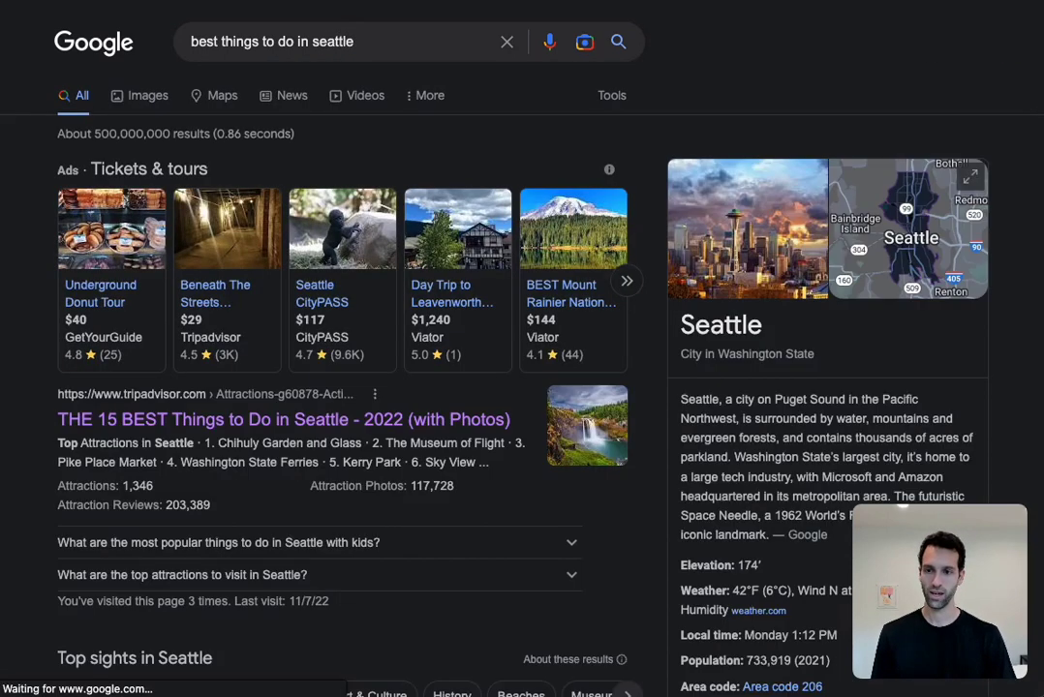
pyautogui.click(152, 424)
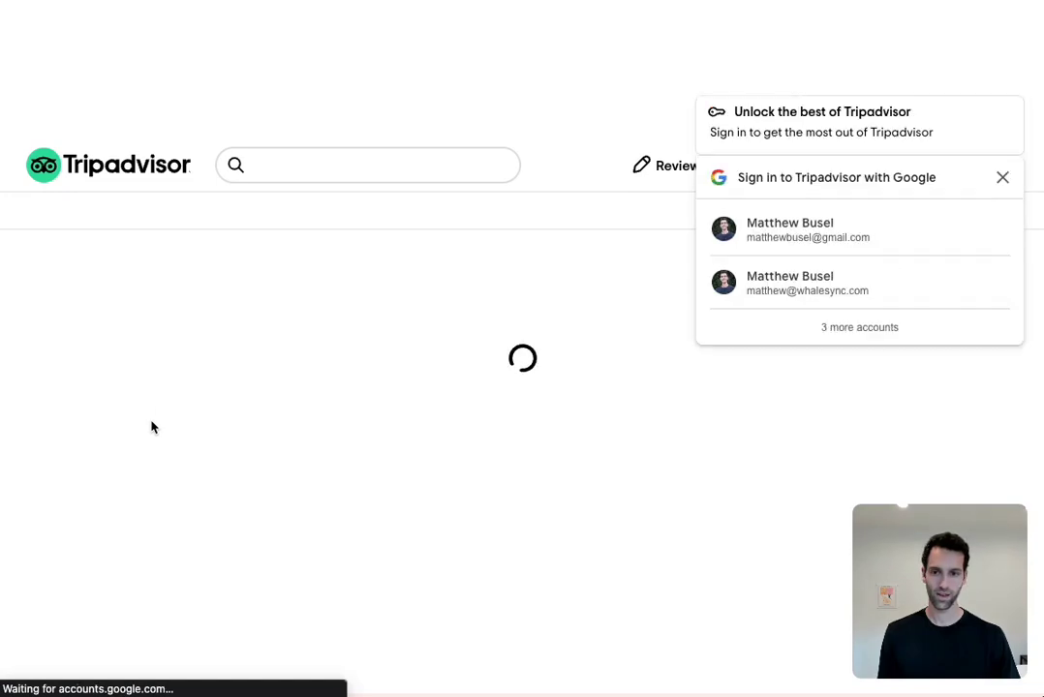
# Dismiss the sign-in prompt and select, then deselect, 'Seattle' in the page title.
pyautogui.click(1004, 180)
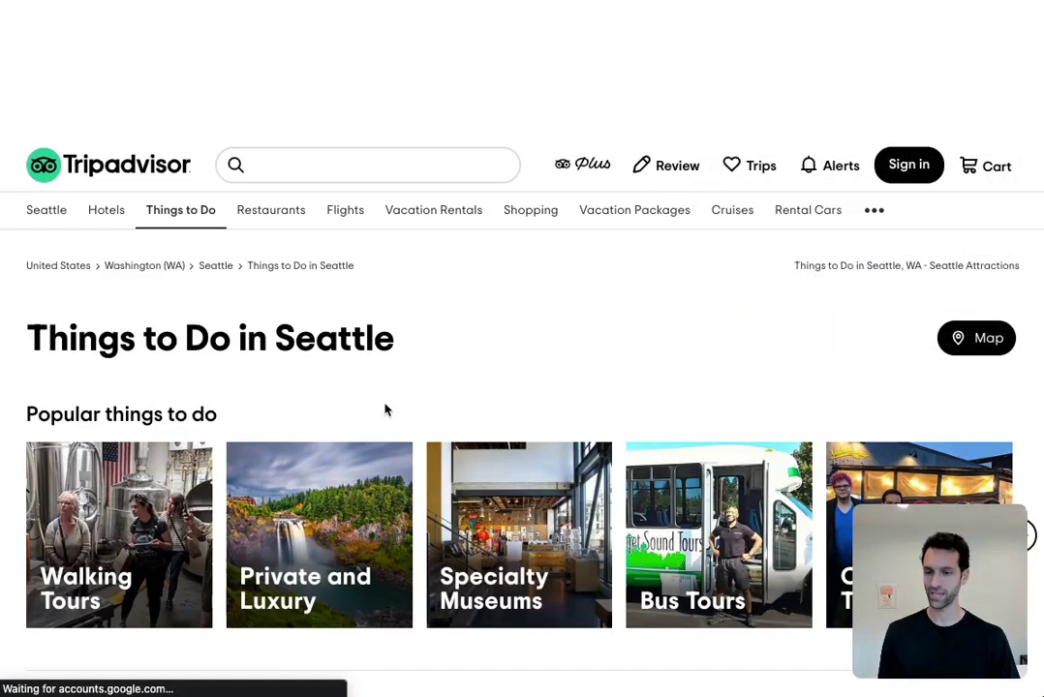
pyautogui.scroll(-3, 353, 316)
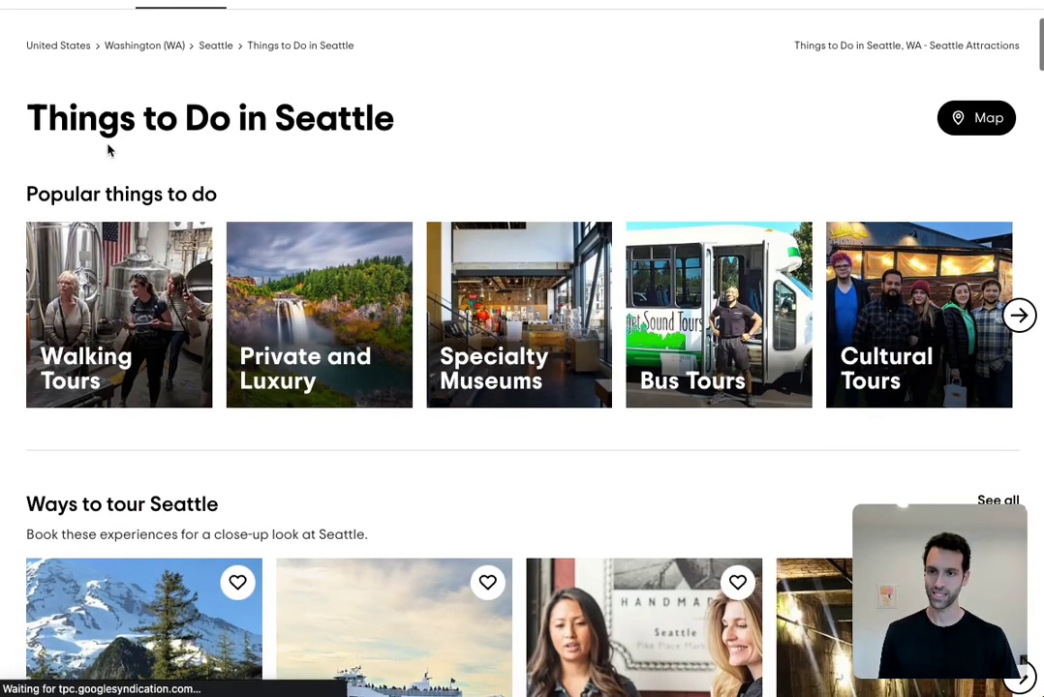
pyautogui.doubleClick(275, 118)
pyautogui.click(434, 171)
pyautogui.scroll(-3, 329, 307)
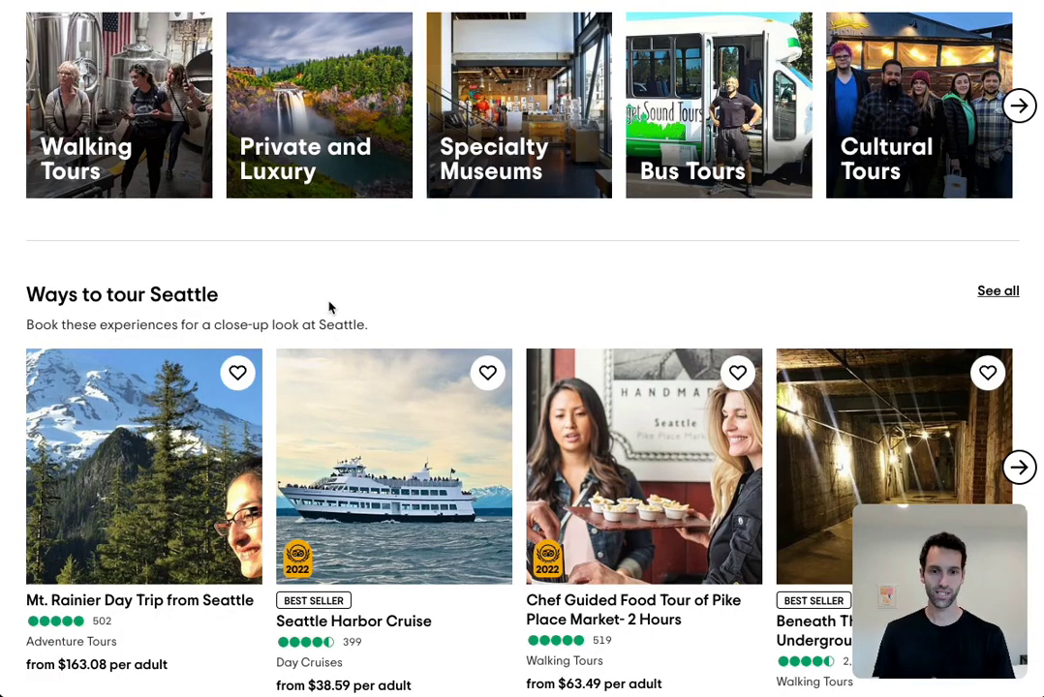
pyautogui.scroll(6, 329, 307)
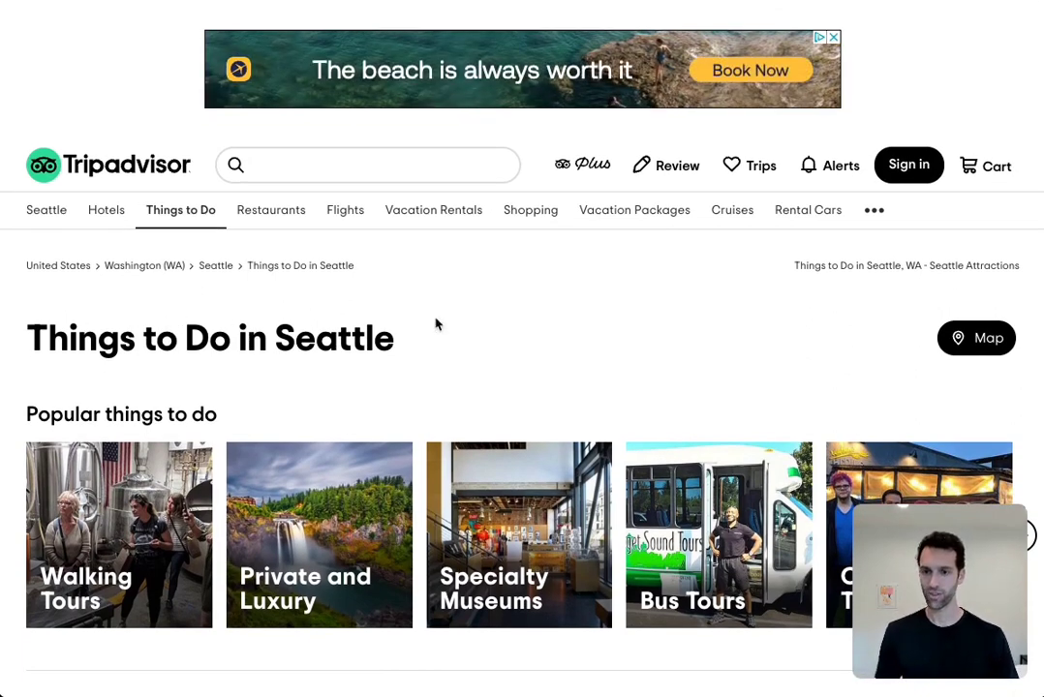
# Scroll through the Seattle attractions and highlight 'Seattle' in the 'Things to Do in Seattle' heading.
pyautogui.scroll(-2, 564, 306)
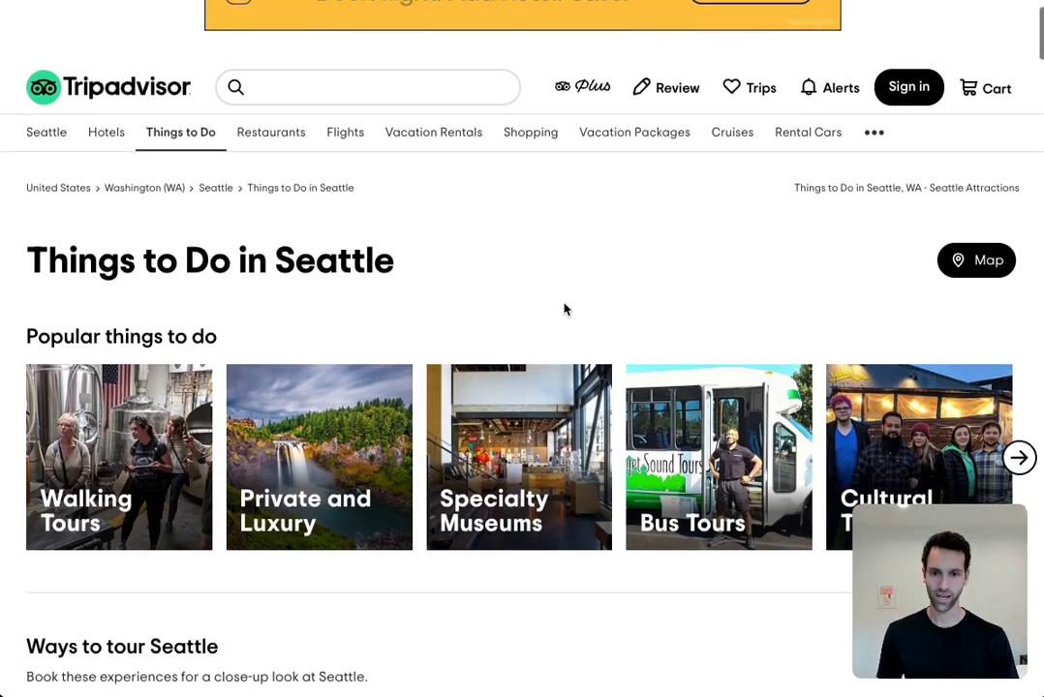
pyautogui.scroll(-1, 563, 310)
pyautogui.scroll(-2, 188, 278)
pyautogui.scroll(-3, 488, 311)
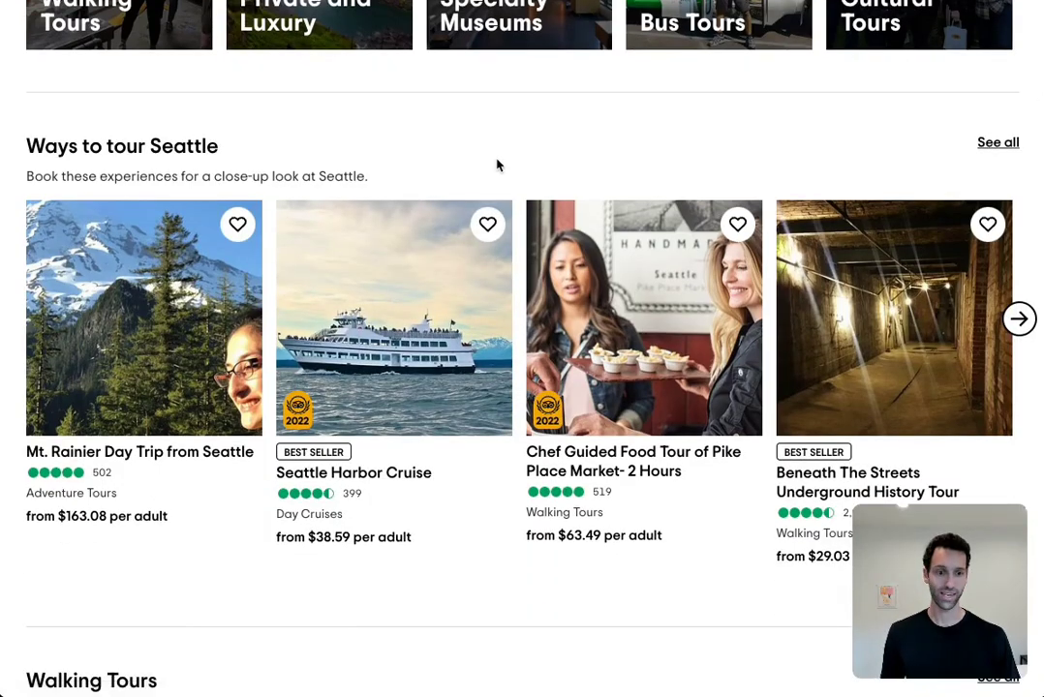
pyautogui.scroll(6, 496, 166)
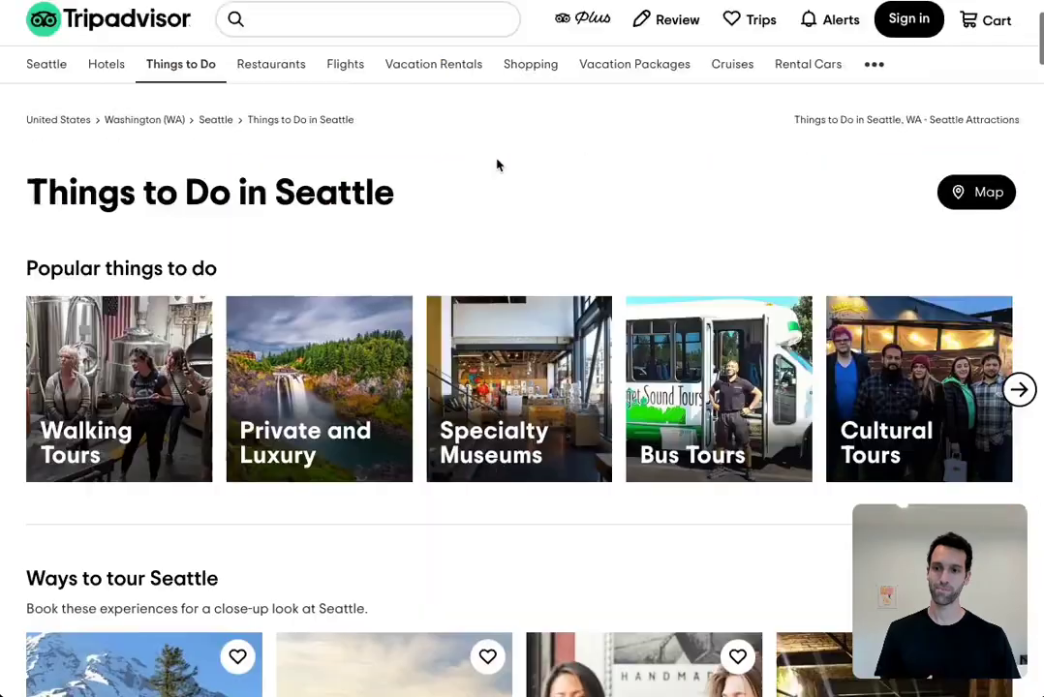
pyautogui.moveTo(421, 336); pyautogui.dragTo(271, 338)
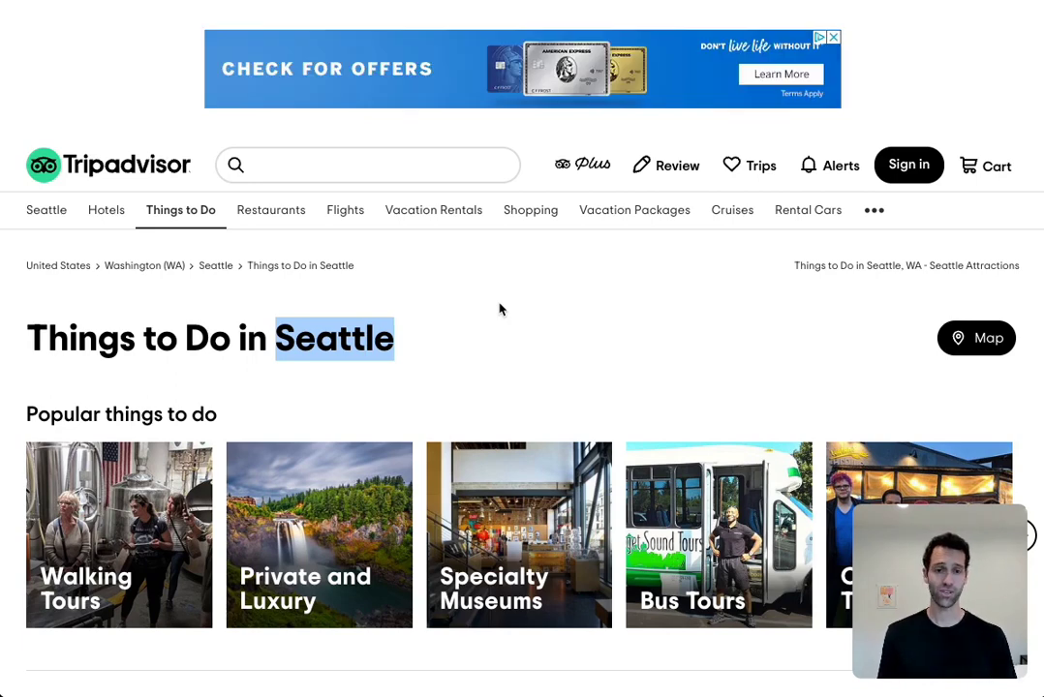
# Replace the Google query with 'sync notion and bubble' and open Whalesync's 'Sync Bubble and Notion' result.
pyautogui.hotkey('alt', 'Left')
pyautogui.tripleClick(295, 39)
pyautogui.press('BackSpace')
pyautogui.write('sync notion and bubble')
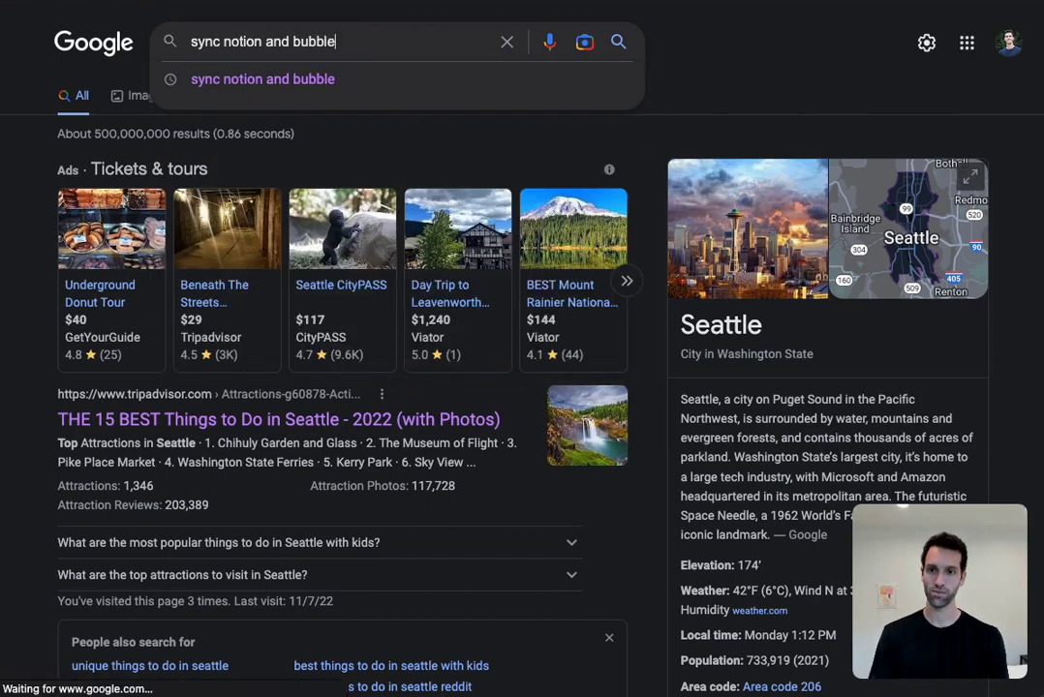
pyautogui.press('Return')
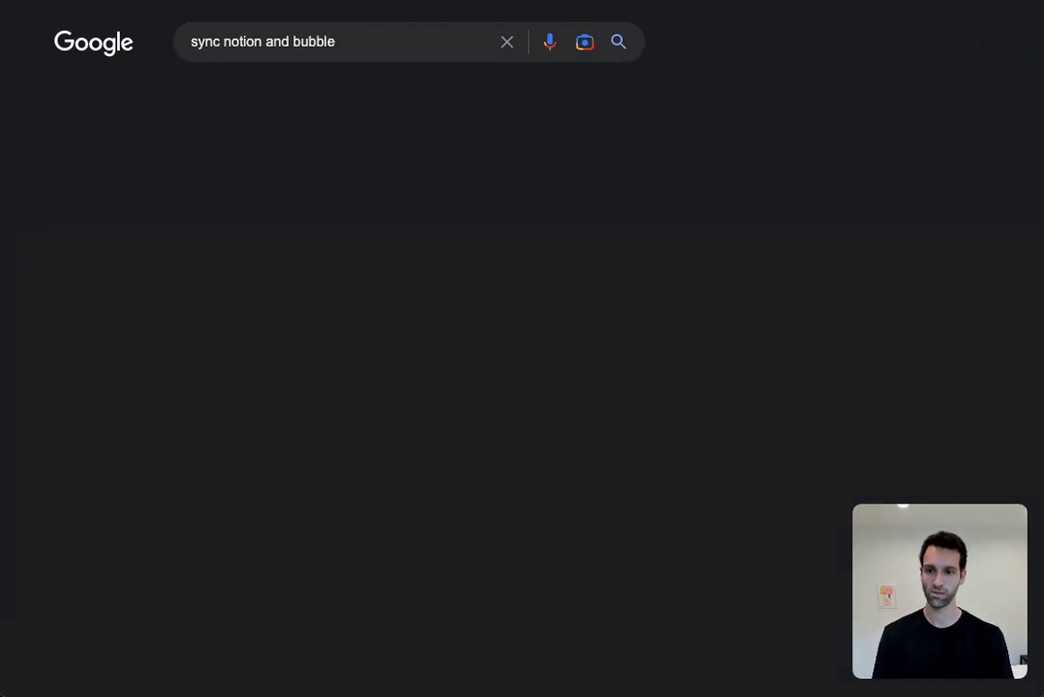
pyautogui.scroll(-3, 357, 408)
pyautogui.scroll(-2, 182, 331)
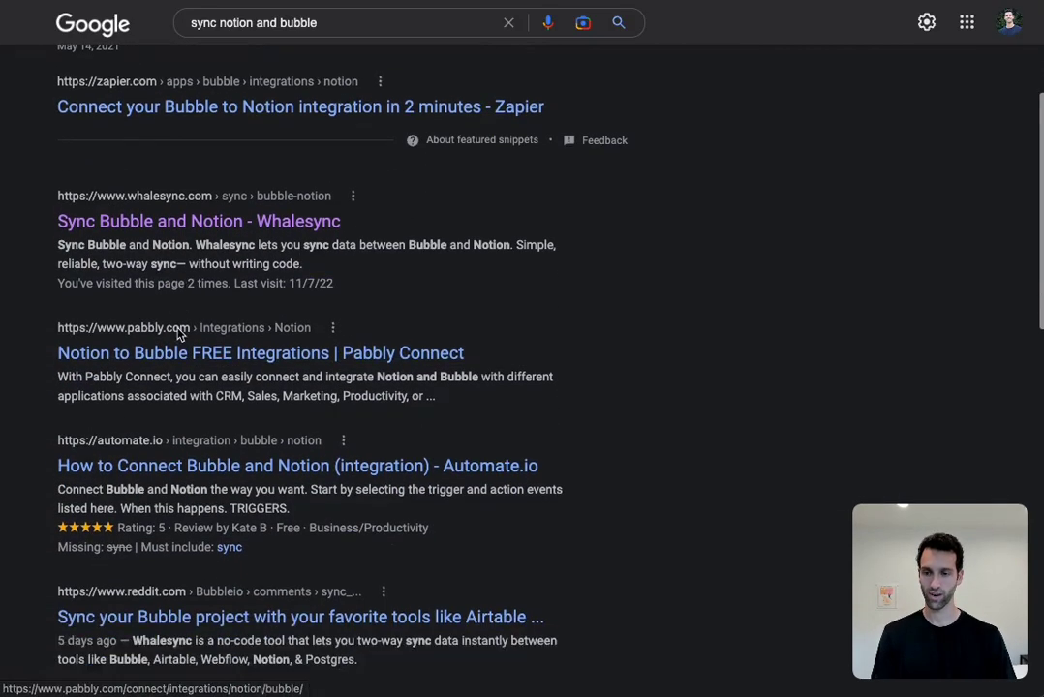
pyautogui.click(184, 174)
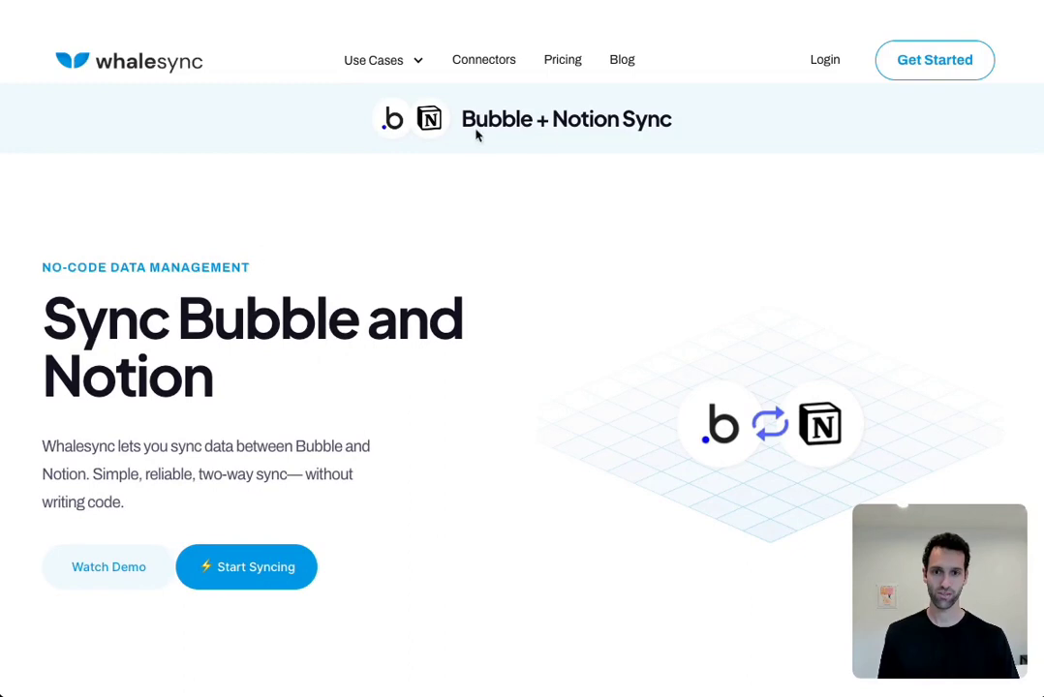
# Scroll the Whalesync Bubble + Notion page and highlight 'Bubble and Notion' in the headline.
pyautogui.scroll(-7, 275, 321)
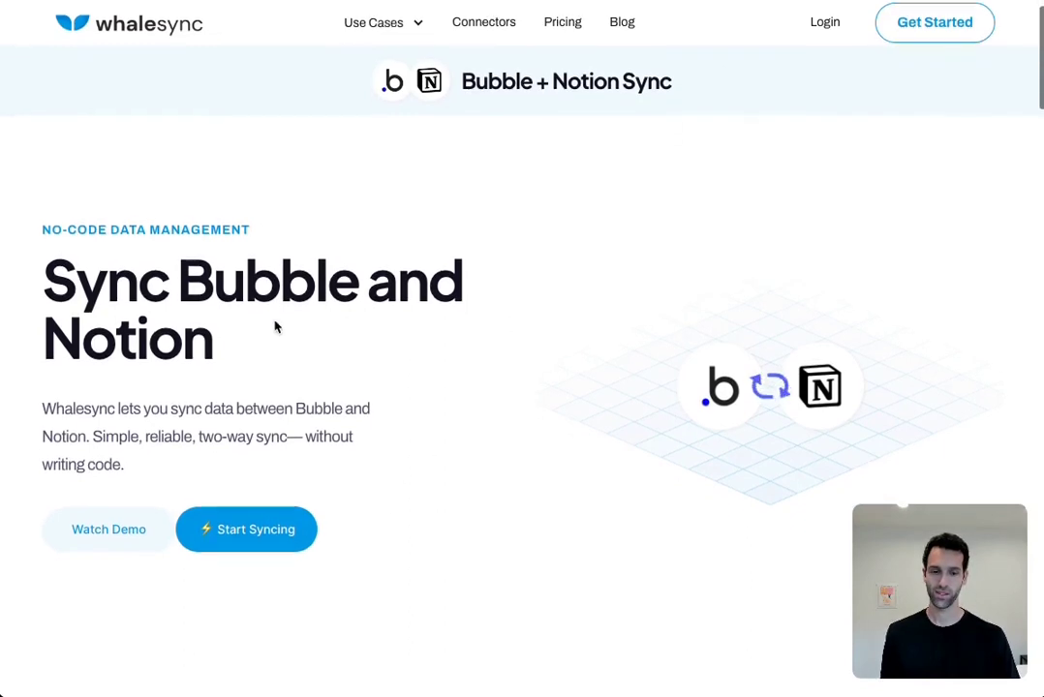
pyautogui.scroll(-8, 214, 278)
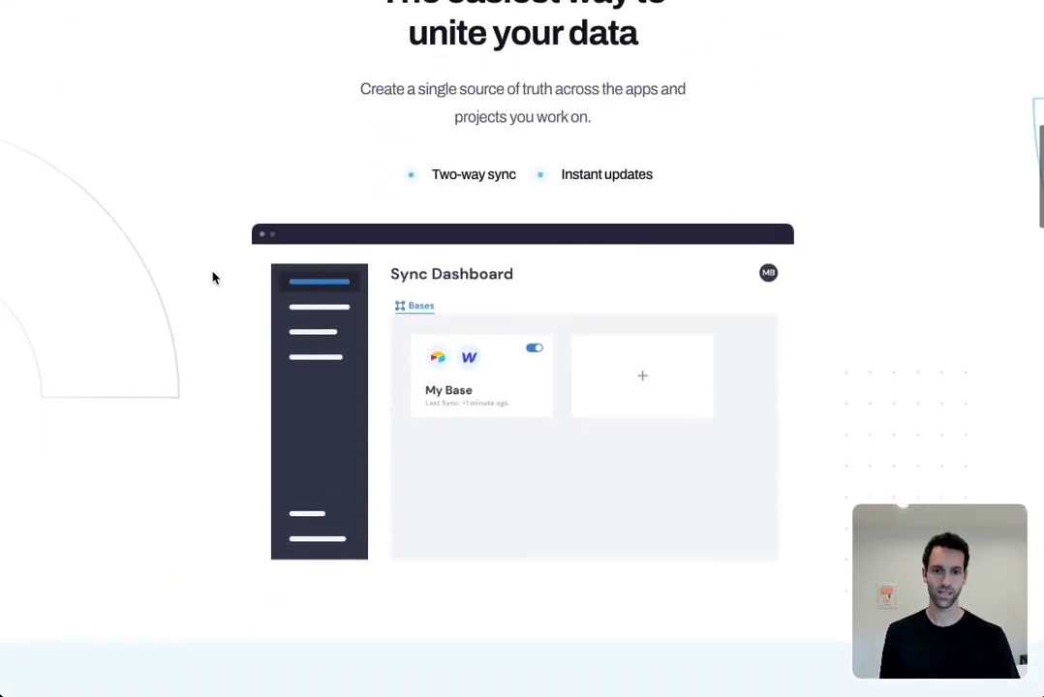
pyautogui.moveTo(451, 159); pyautogui.dragTo(865, 191)
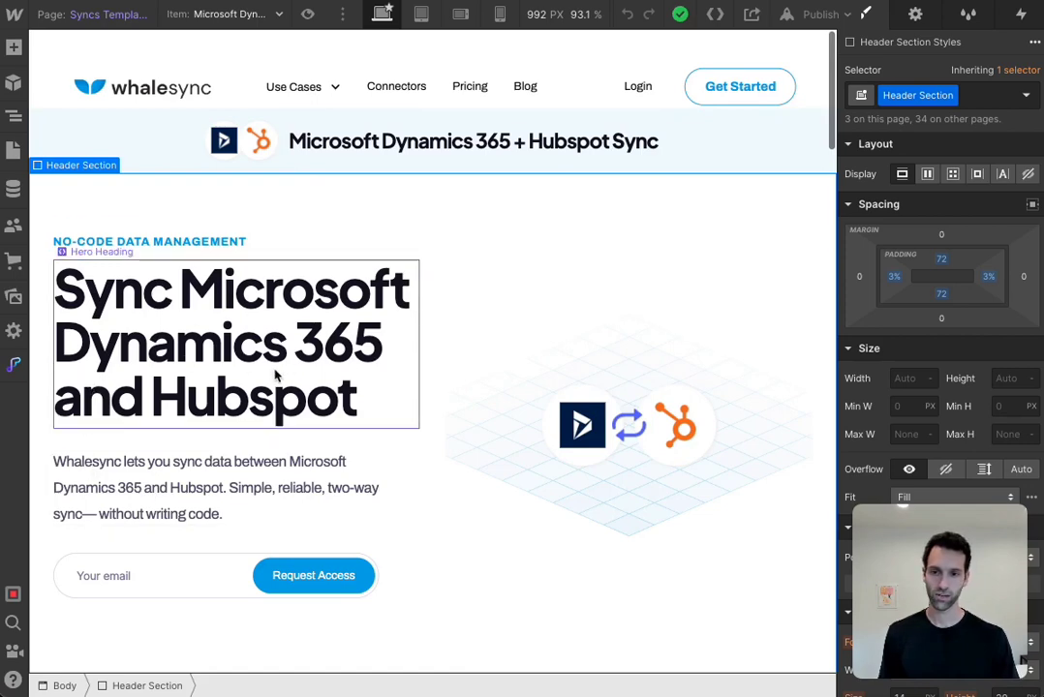
# Preview the Affinity + MySQL, Looker + Memberstack, then Jira + Microsoft Dynamics 365 CMS items.
pyautogui.click(232, 15)
pyautogui.click(242, 155)
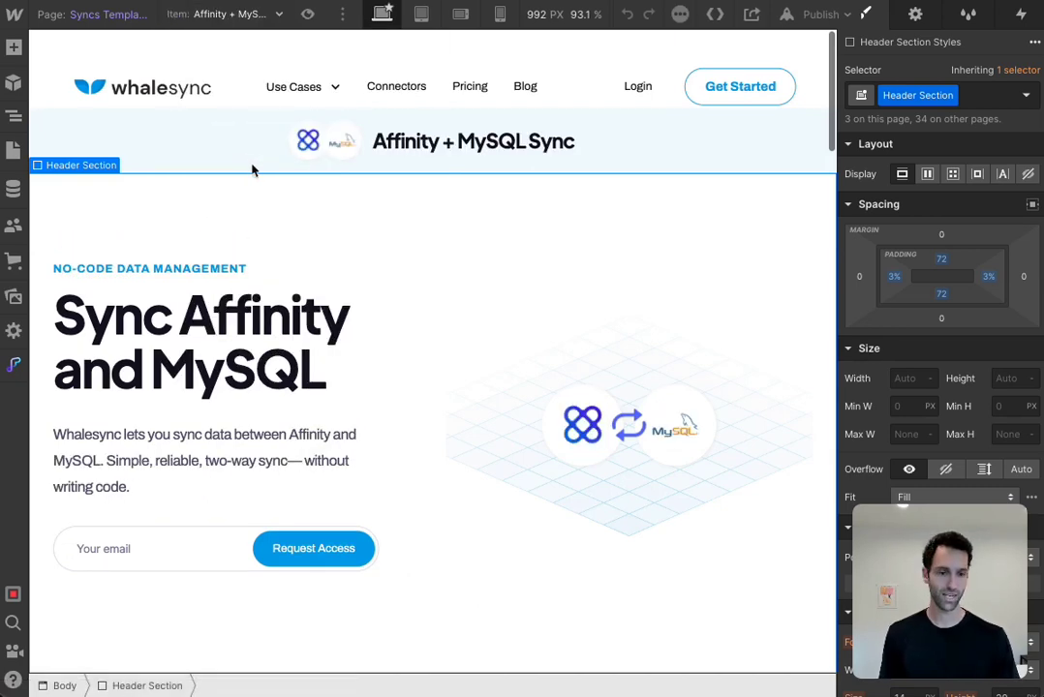
pyautogui.click(232, 16)
pyautogui.scroll(-3, 266, 161)
pyautogui.scroll(-5, 265, 161)
pyautogui.click(263, 158)
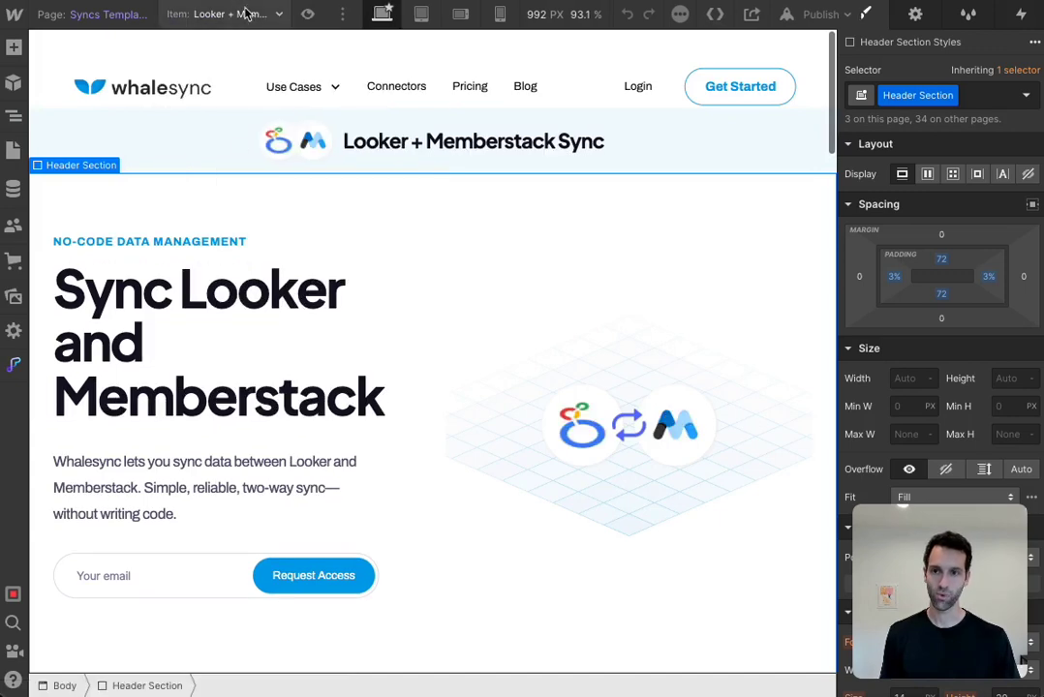
pyautogui.click(247, 13)
pyautogui.scroll(-10, 267, 126)
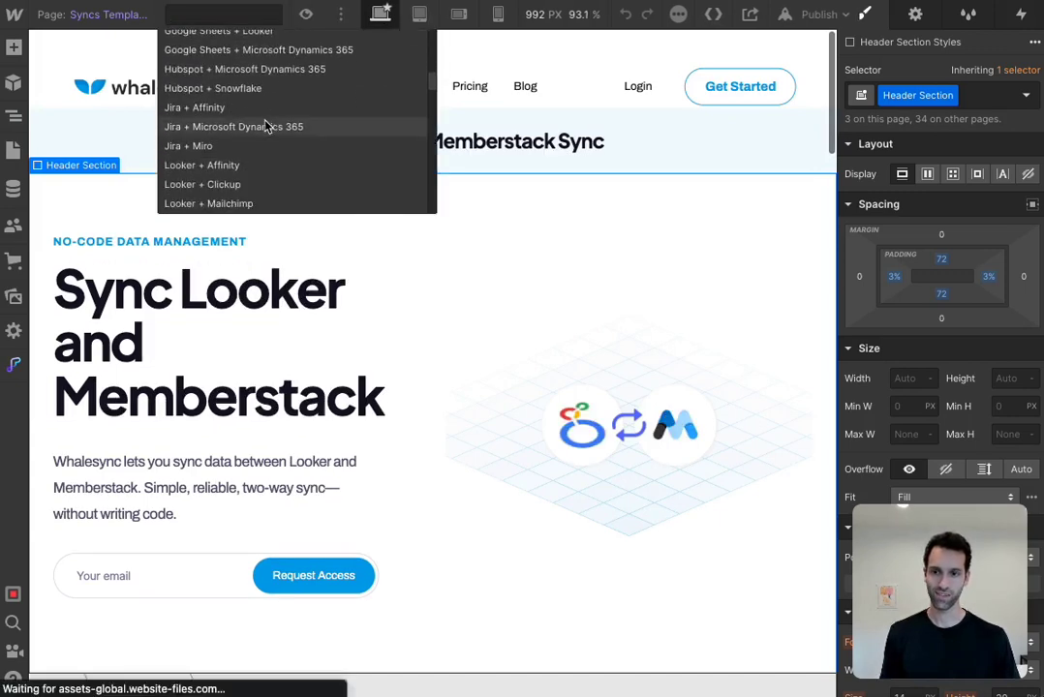
pyautogui.click(267, 127)
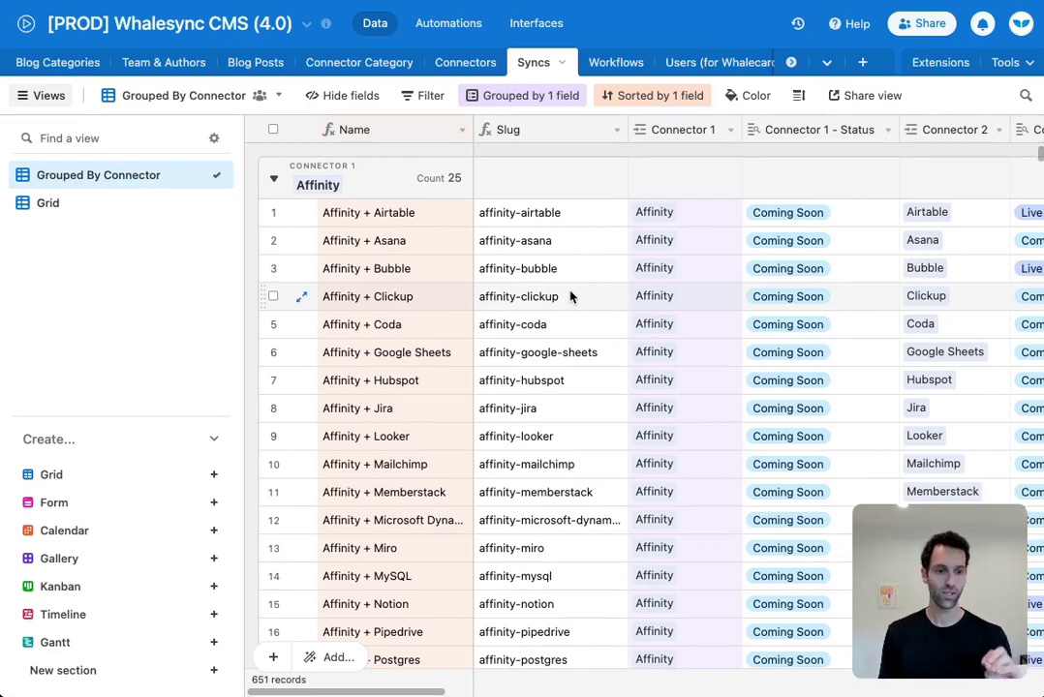
# Scroll the Airtable Syncs grid to the Bubble + Notion row's status and CTA Text columns, then switch to Whalesync.
pyautogui.scroll(-20, 431, 273)
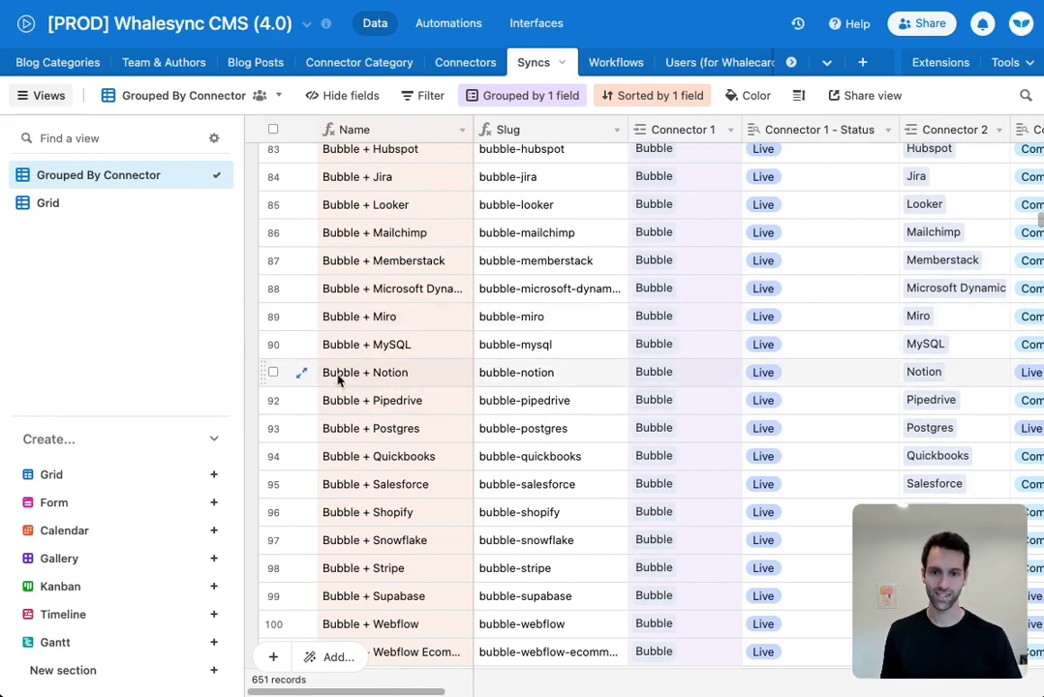
pyautogui.hscroll(2, 484, 378)
pyautogui.scroll(-1, 499, 377)
pyautogui.hscroll(2, 571, 366)
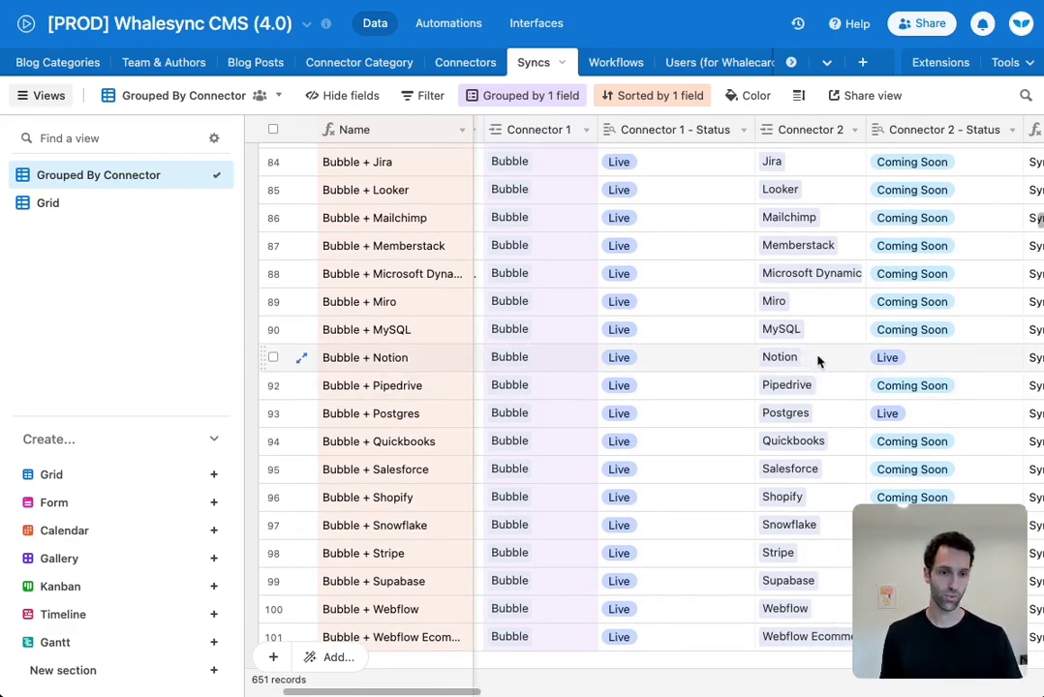
pyautogui.hscroll(10, 803, 363)
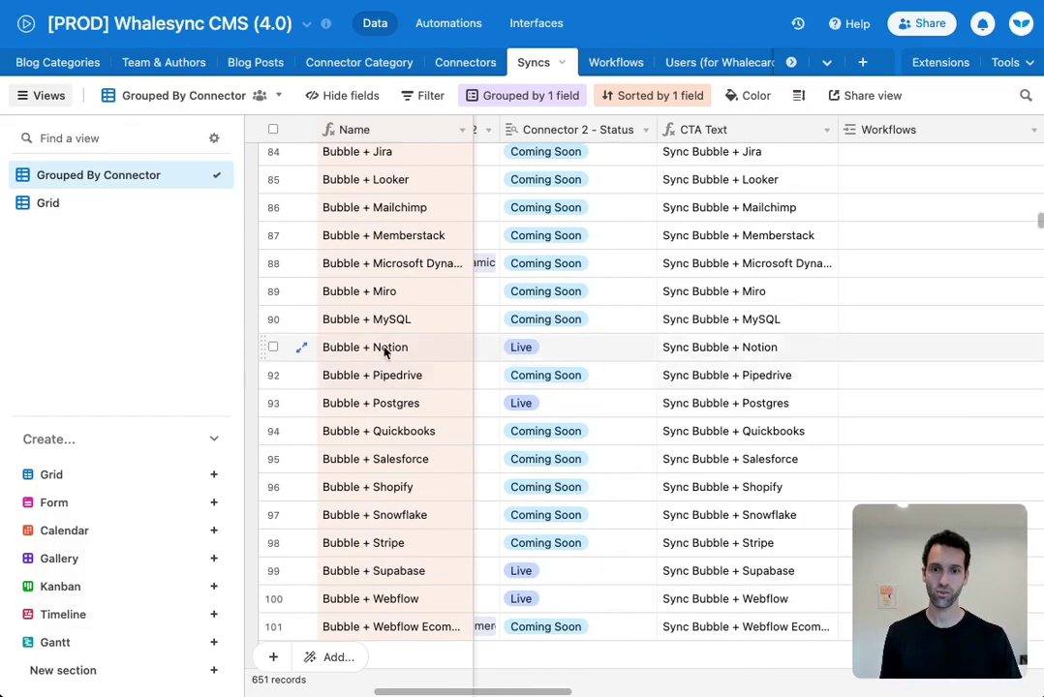
pyautogui.hotkey('ctrl', 'Tab')
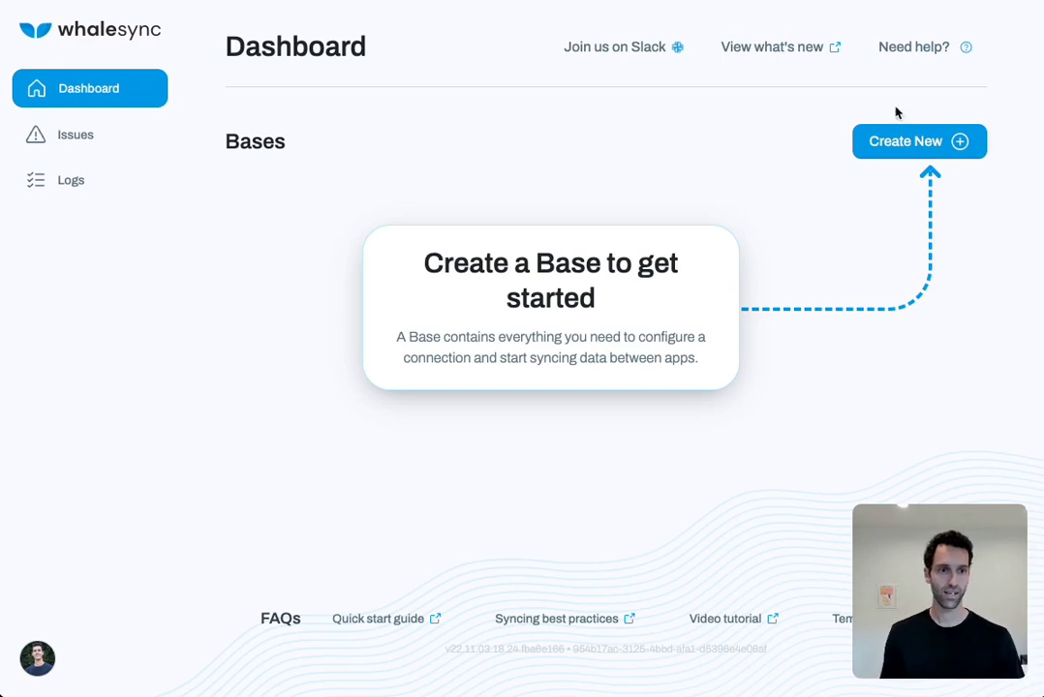
# Start a new Whalesync base and choose Airtable as the first app to sync.
pyautogui.click(888, 142)
pyautogui.click(382, 235)
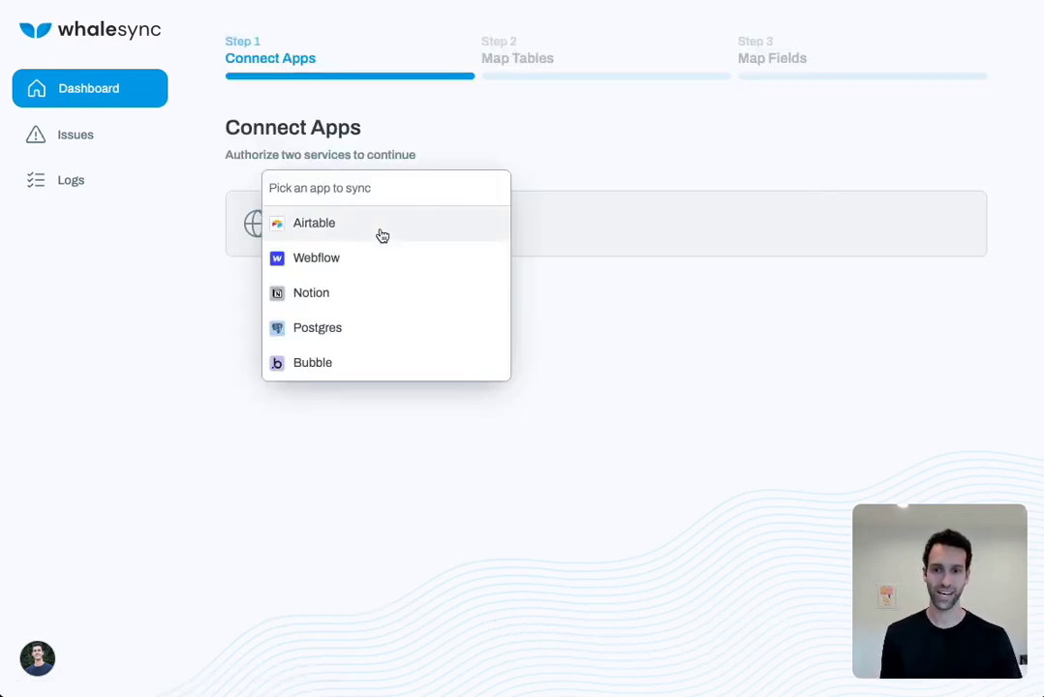
pyautogui.click(358, 223)
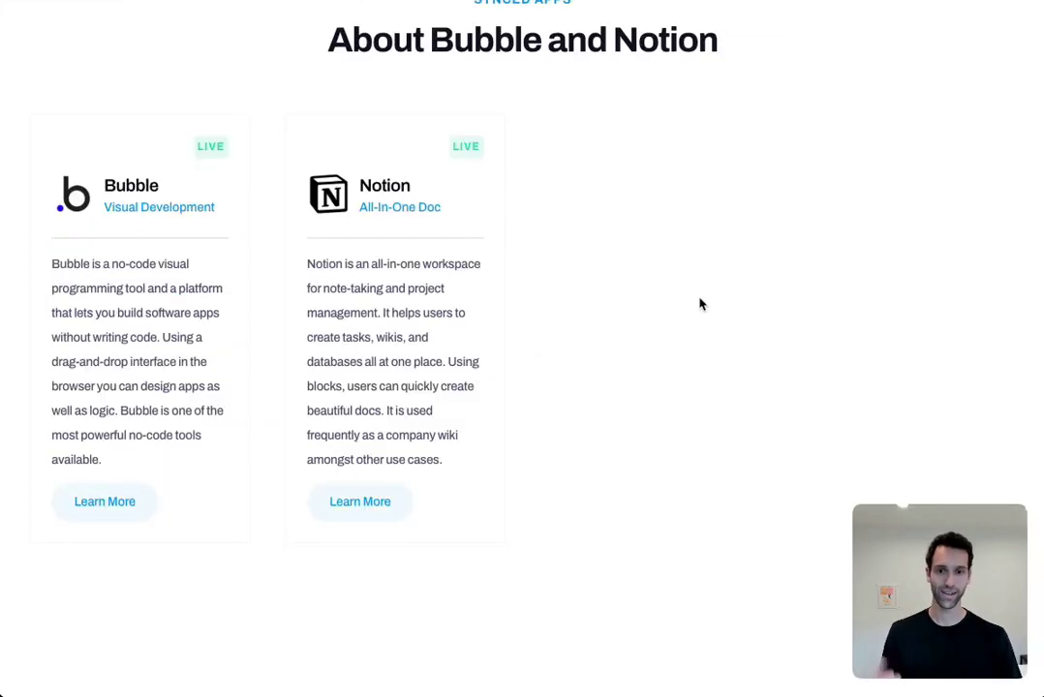
# Scroll to the top of the live whalesync.com Bubble + Notion Sync page.
pyautogui.scroll(15, 692, 325)
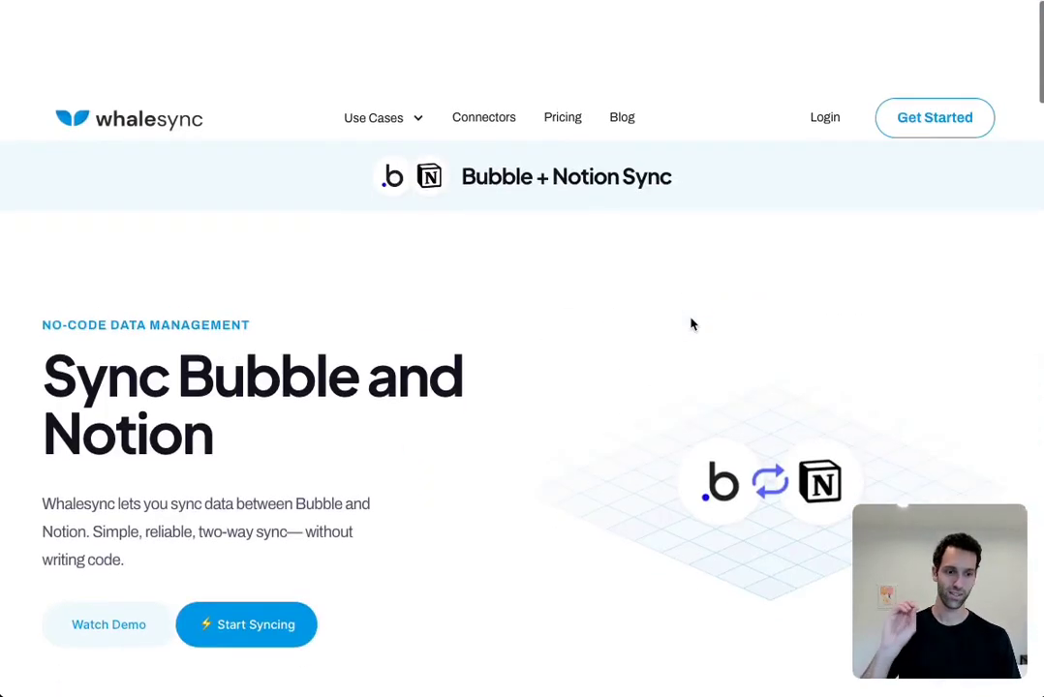